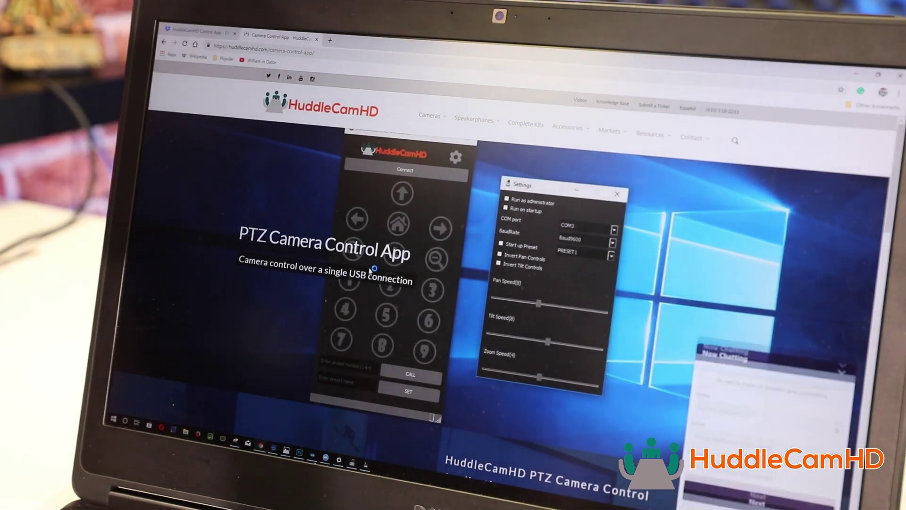
pyautogui.scroll(-2, 374, 269)
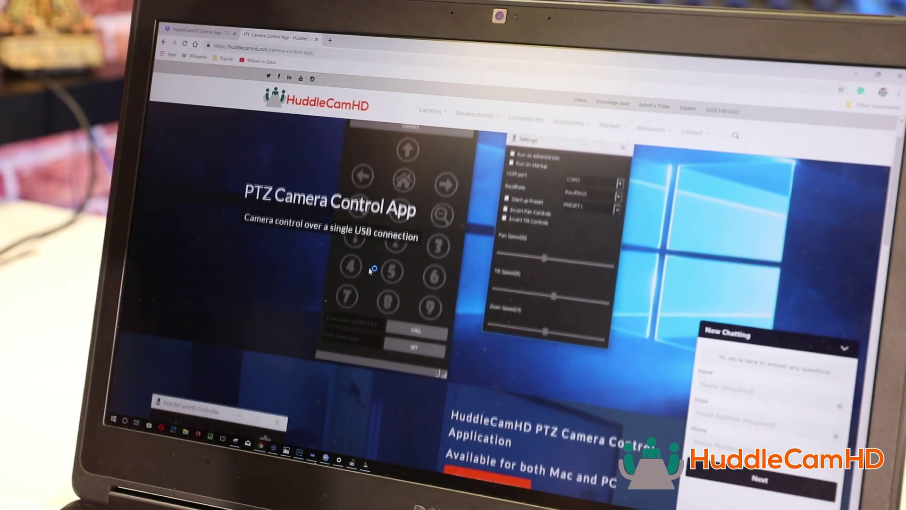
pyautogui.scroll(-2, 372, 270)
pyautogui.scroll(-1, 371, 269)
pyautogui.scroll(-2, 371, 270)
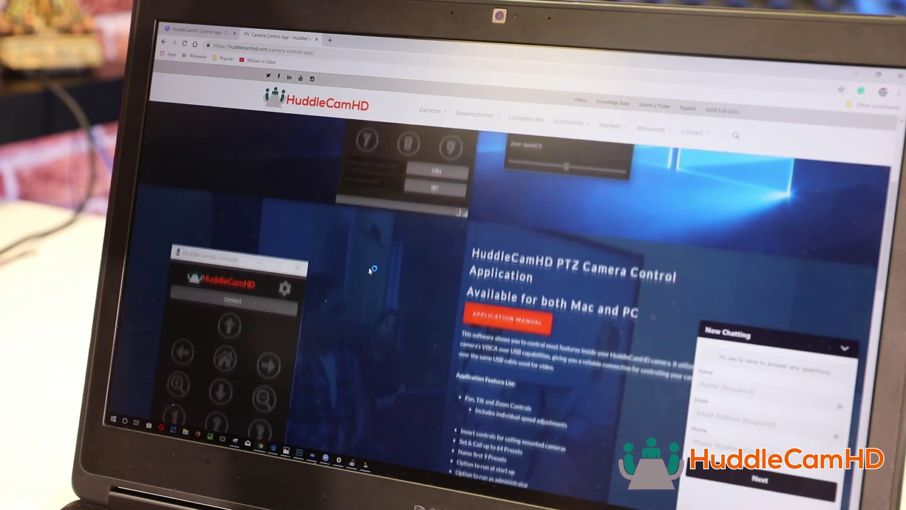
pyautogui.scroll(-1, 371, 270)
pyautogui.scroll(-1, 371, 270)
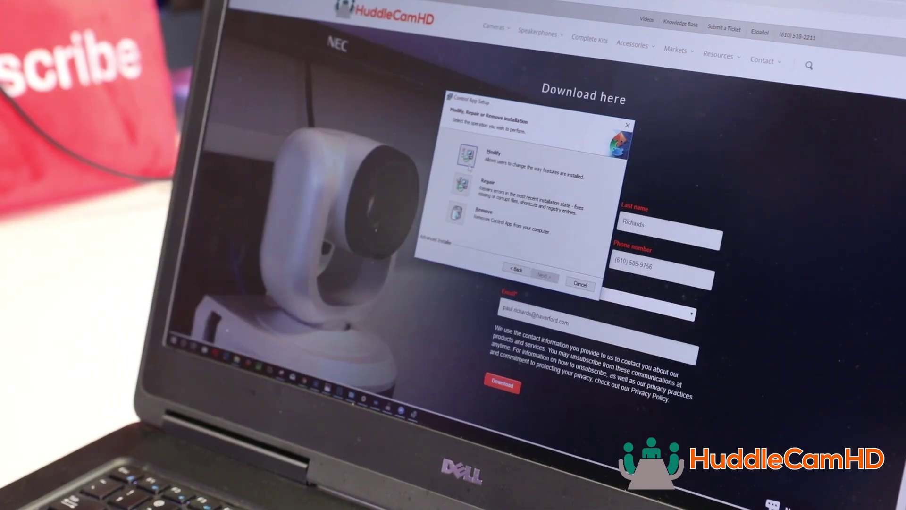
# - Step through the Control App Setup wizard to install the Control App and close it
pyautogui.click(467, 154)
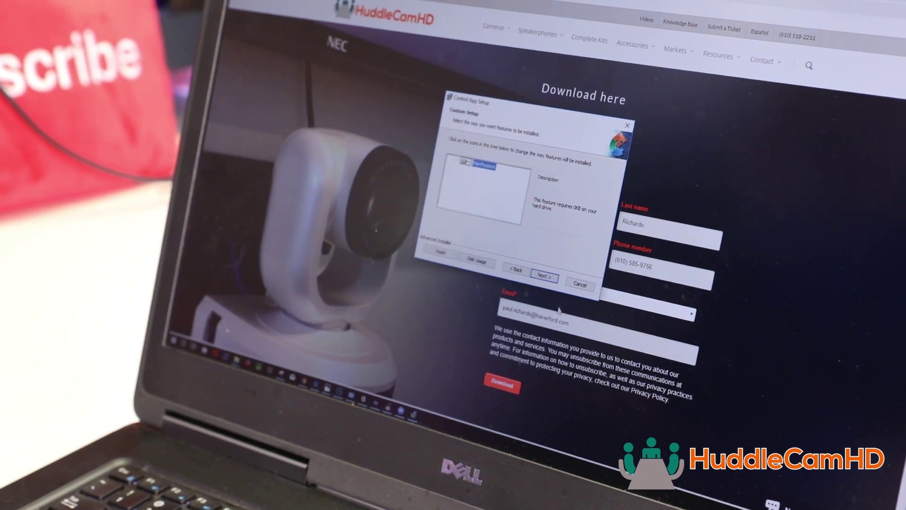
pyautogui.click(551, 281)
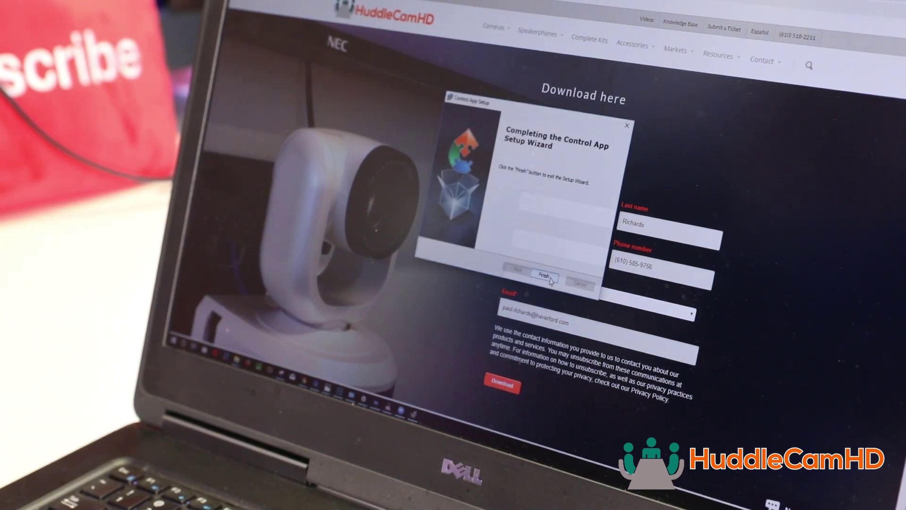
pyautogui.click(550, 281)
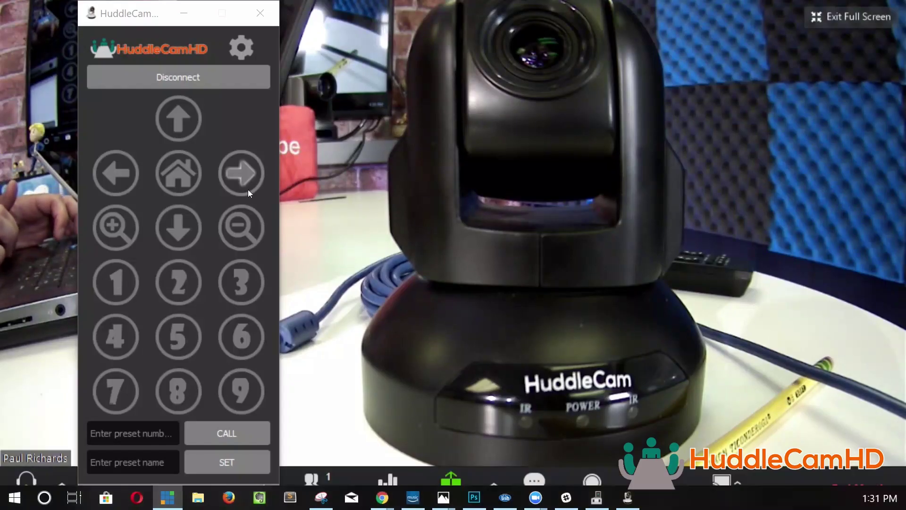
# - Pan the connected camera right and left, tilt it up and down, then pan right again
pyautogui.click(237, 180)
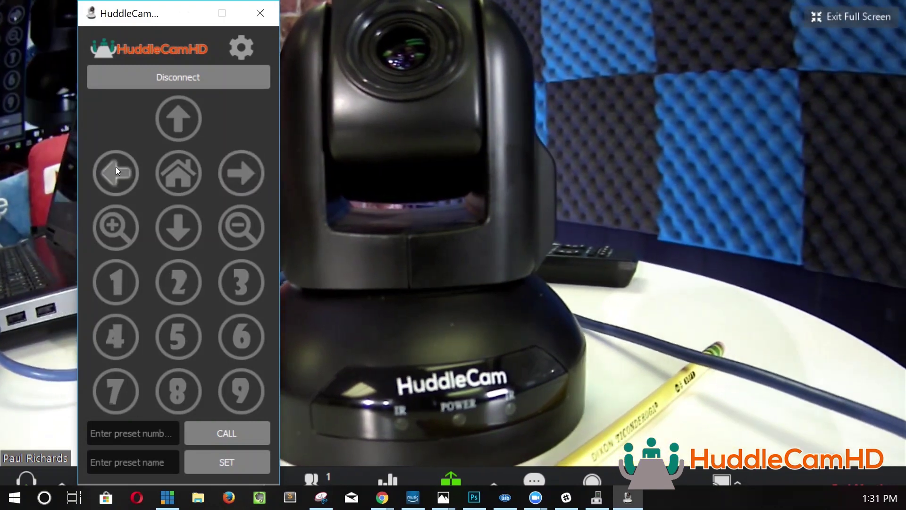
pyautogui.click(104, 167)
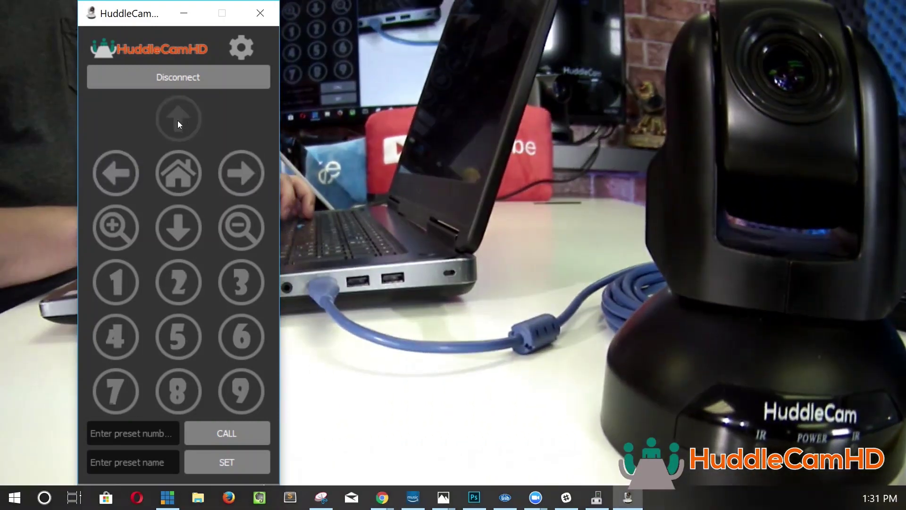
pyautogui.click(178, 121)
pyautogui.click(189, 229)
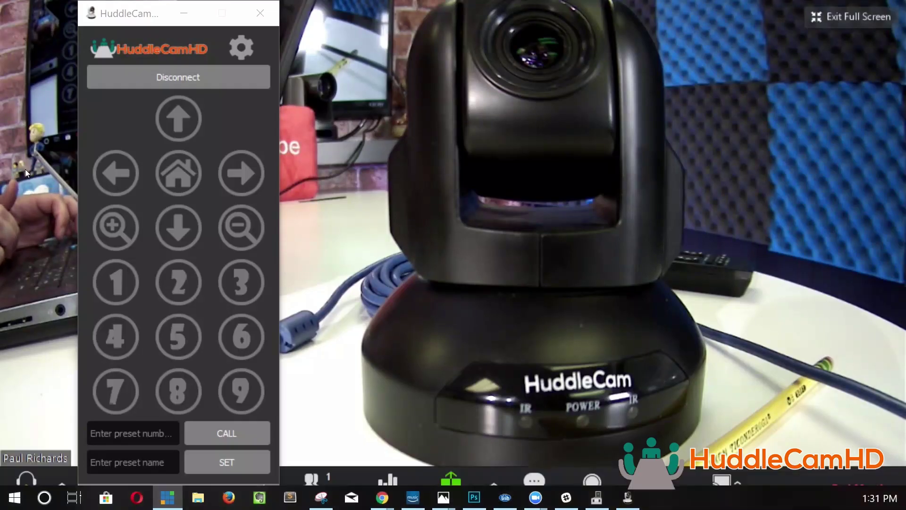
pyautogui.click(236, 177)
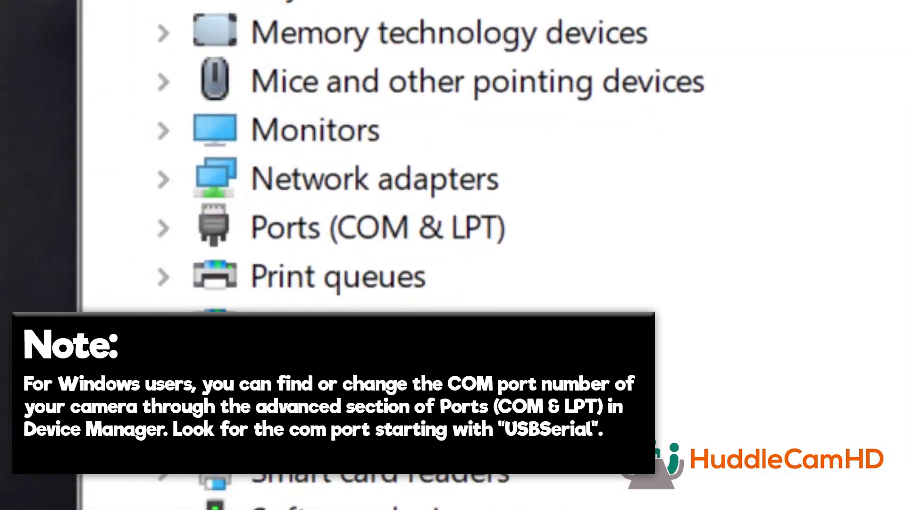
# - Expand Ports (COM & LPT) and select the camera's USB-SERIAL CH340 (COM4) port
pyautogui.click(164, 227)
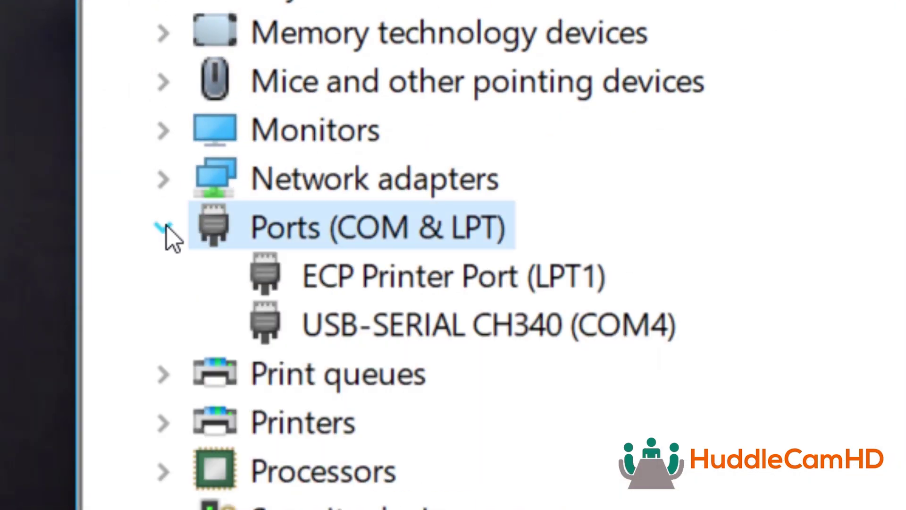
pyautogui.click(403, 339)
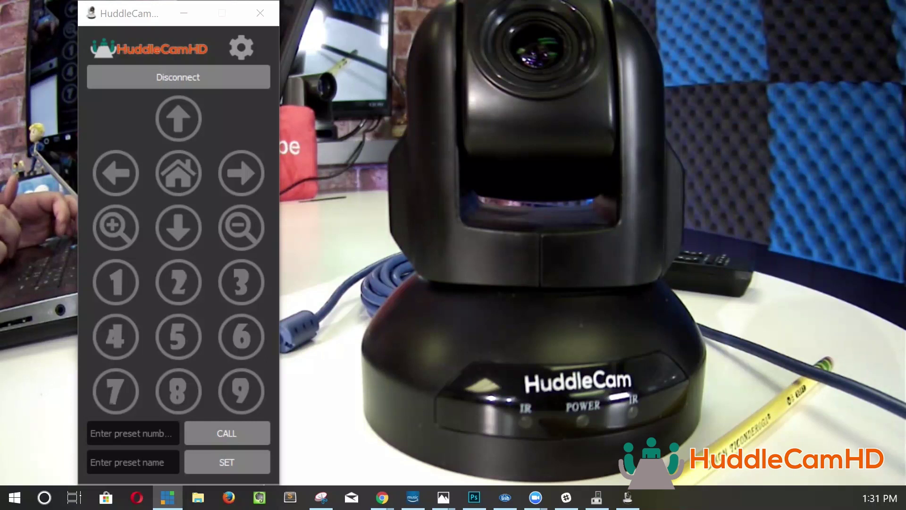
# - Move the camera again: right, left, up, back down, then right once more
pyautogui.click(238, 178)
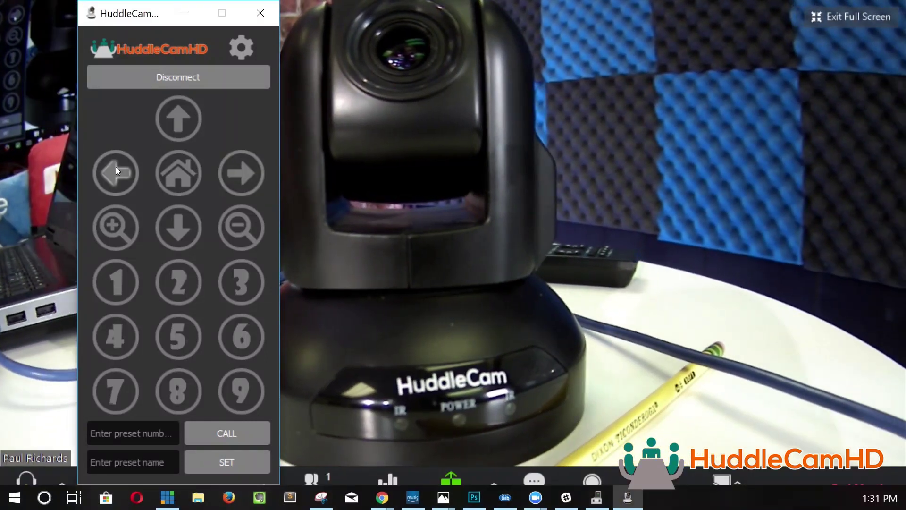
pyautogui.click(105, 168)
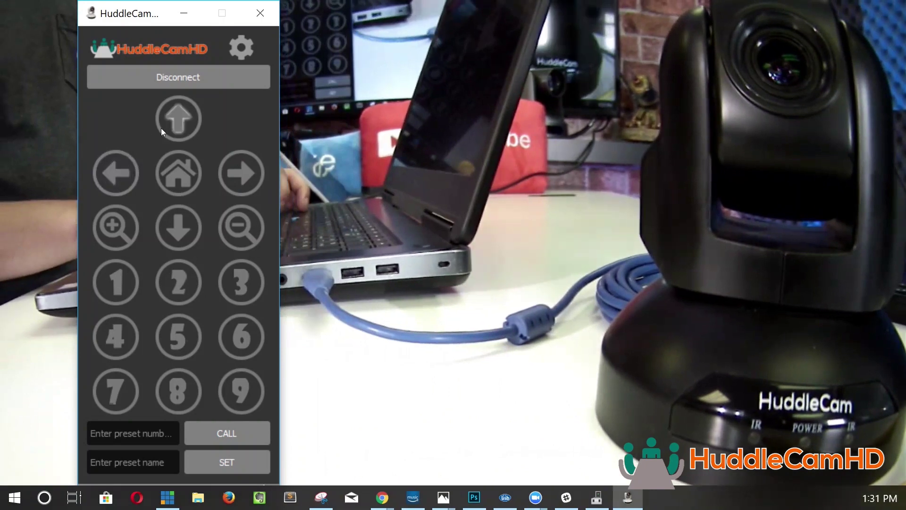
pyautogui.click(177, 121)
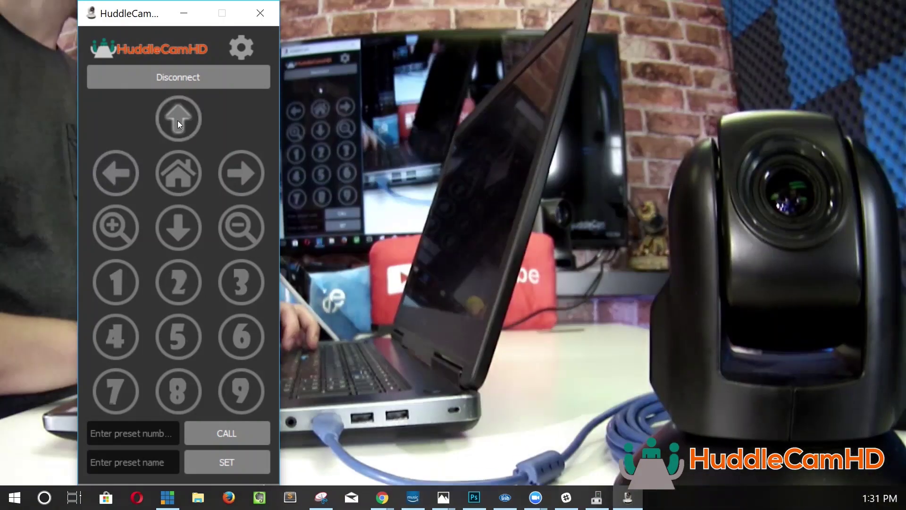
pyautogui.click(189, 229)
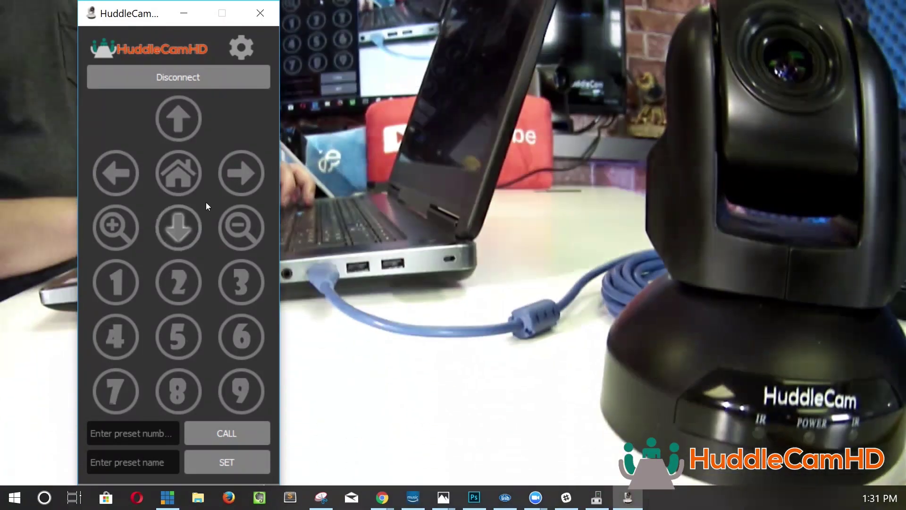
pyautogui.click(250, 168)
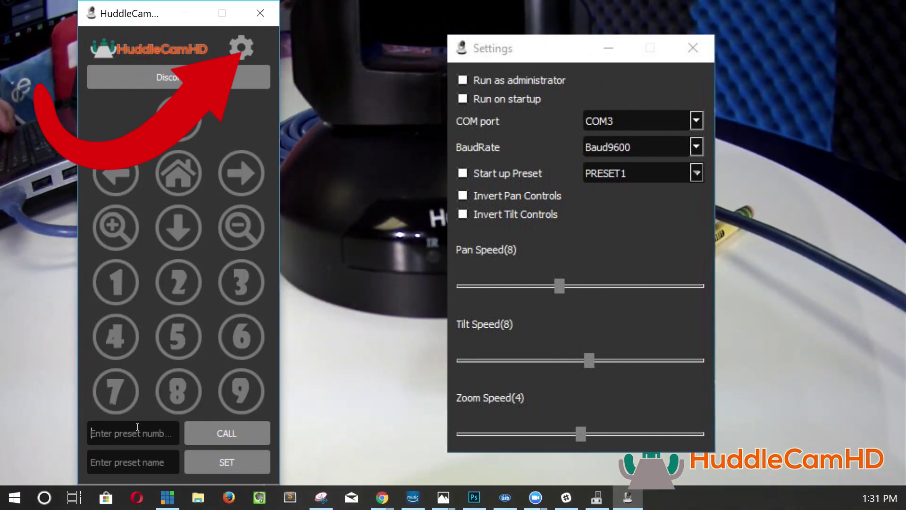
pyautogui.write('Preset')
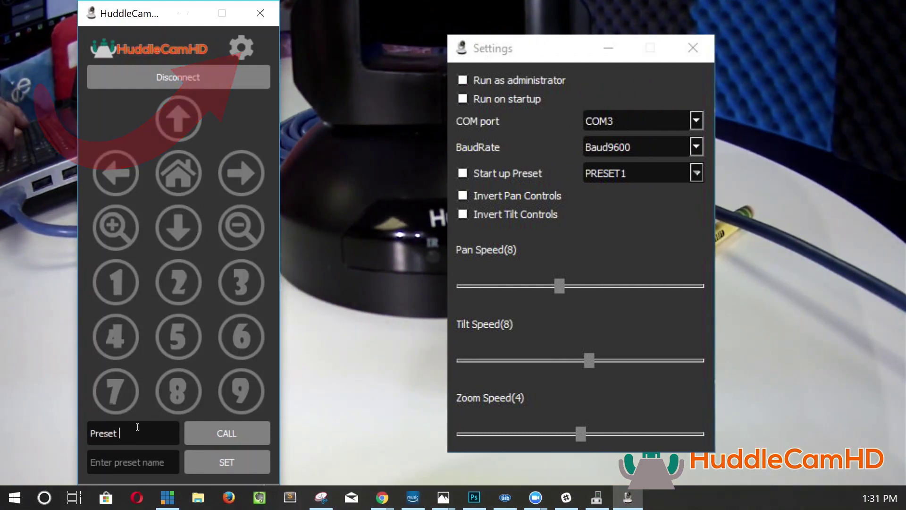
# - Fix the misspelled preset name and select all the text in the preset field
pyautogui.press('BackSpace')
pyautogui.press('BackSpace')
pyautogui.press('BackSpace')
pyautogui.write('amera 1')
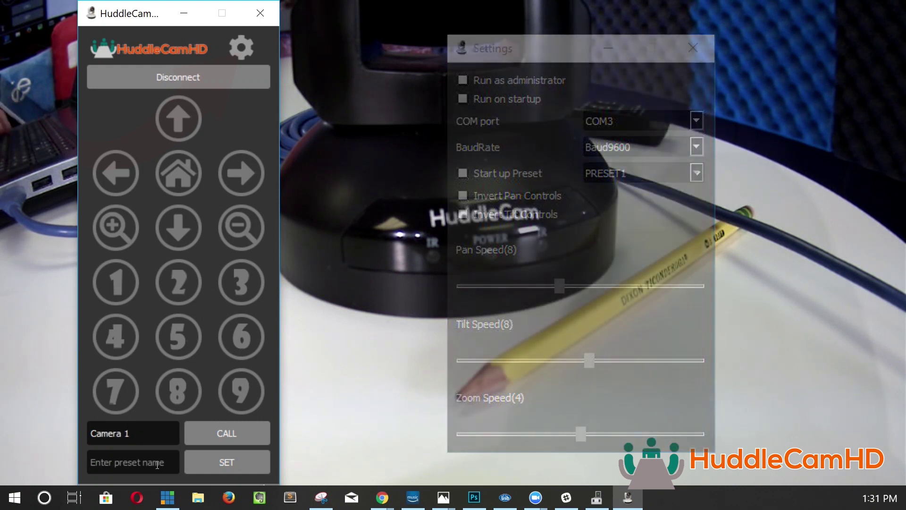
pyautogui.hotkey('ctrl', 'a')
pyautogui.write('1')
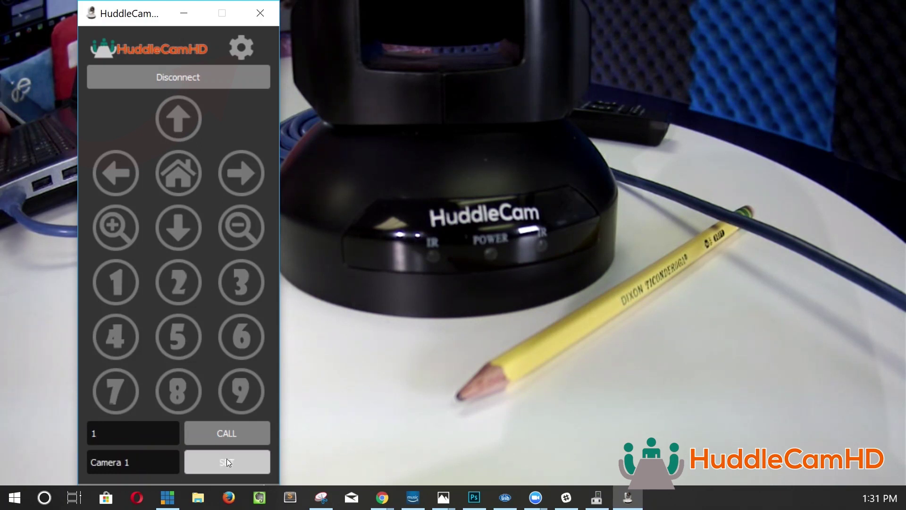
# - Name preset 1 'Camera Preset 1' and save the current camera position to it
pyautogui.click(150, 462)
pyautogui.press('BackSpace')
pyautogui.write('Preset')
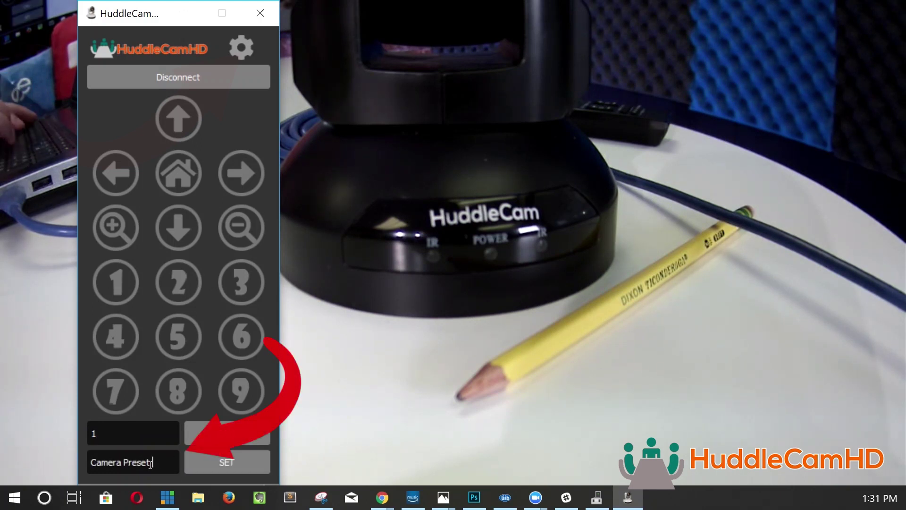
pyautogui.click(207, 461)
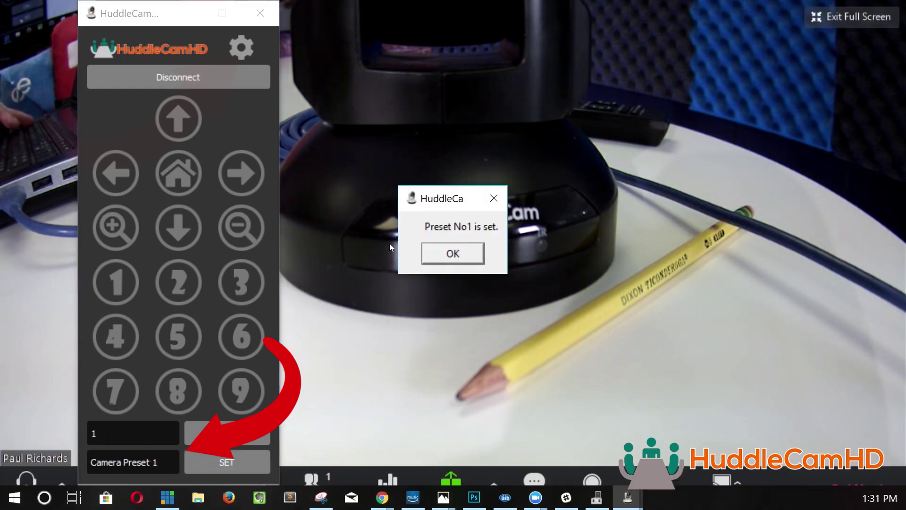
pyautogui.click(462, 256)
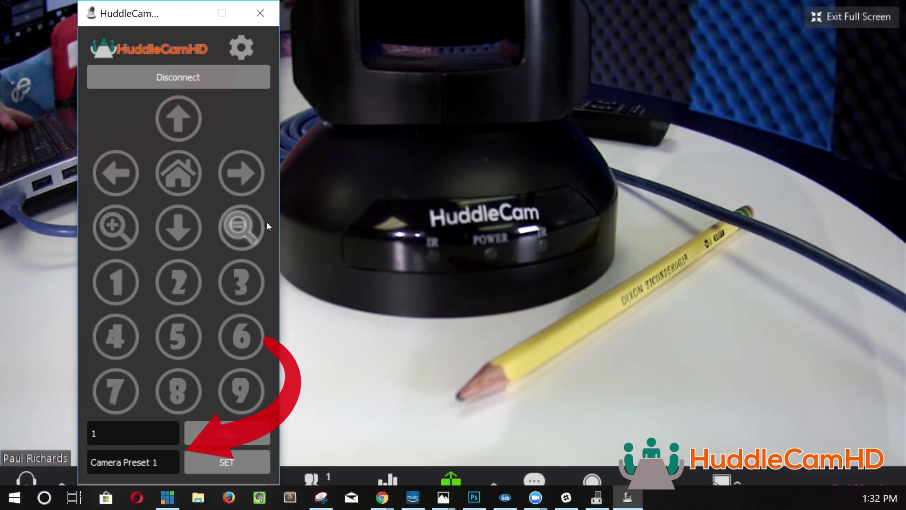
# - Move the camera to a new position and save it as preset 2, 'Camera Preset 2'
pyautogui.click(246, 171)
pyautogui.click(184, 119)
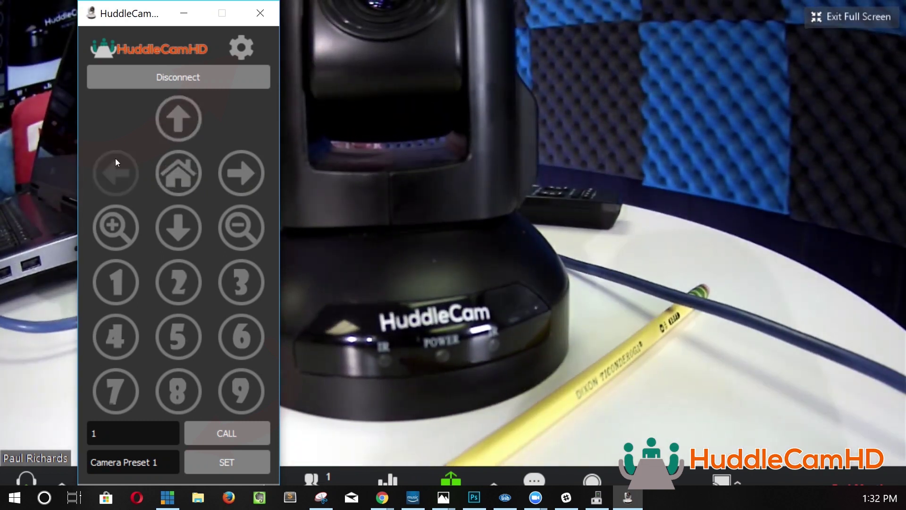
pyautogui.click(115, 171)
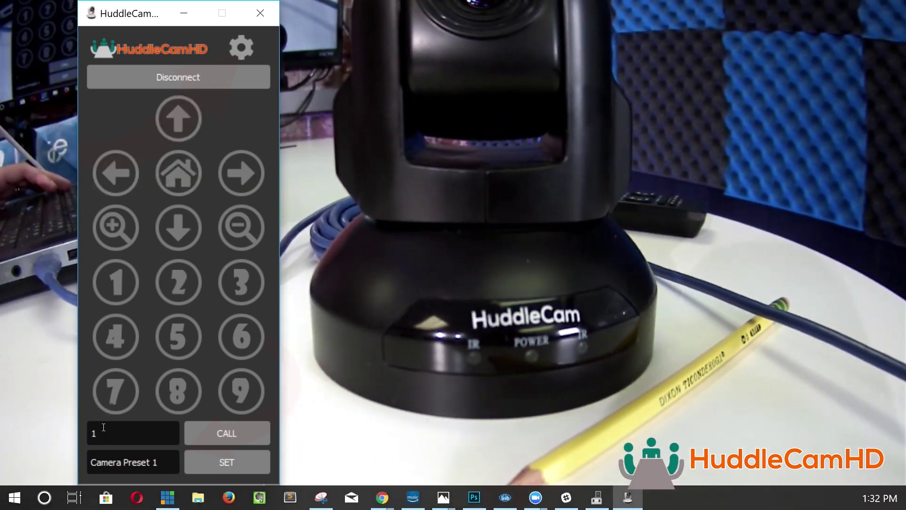
pyautogui.write('2')
pyautogui.click(168, 464)
pyautogui.press('BackSpace')
pyautogui.write('2')
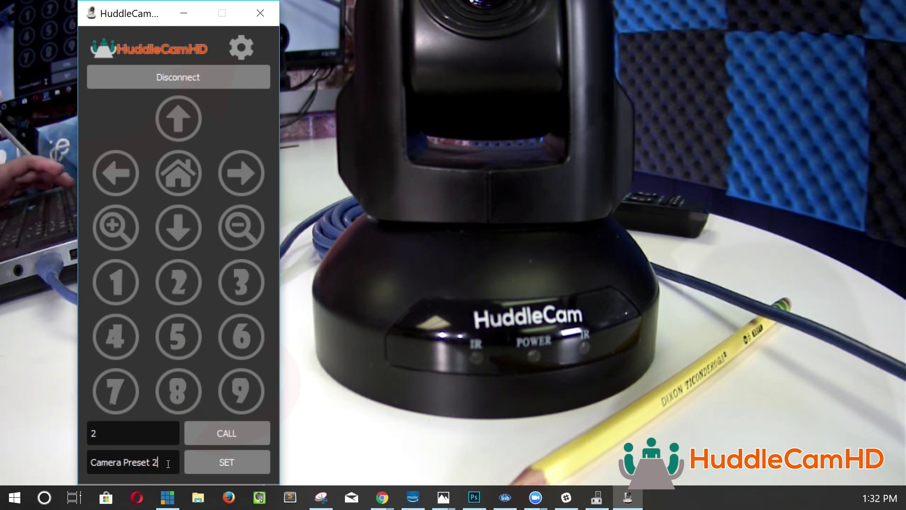
pyautogui.click(226, 466)
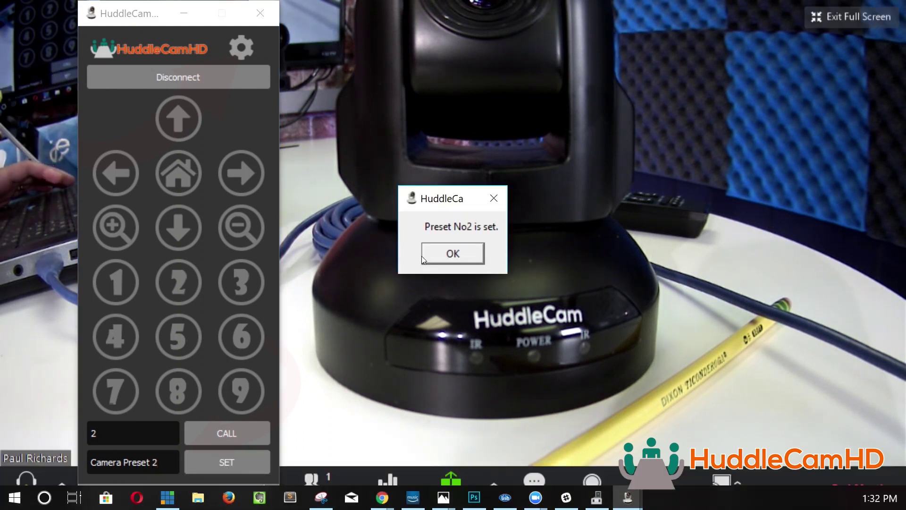
pyautogui.click(453, 253)
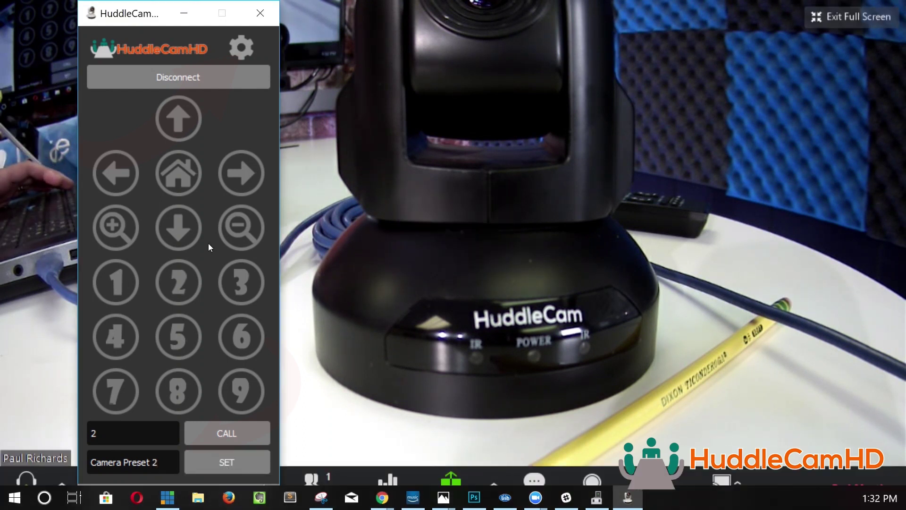
pyautogui.click(120, 281)
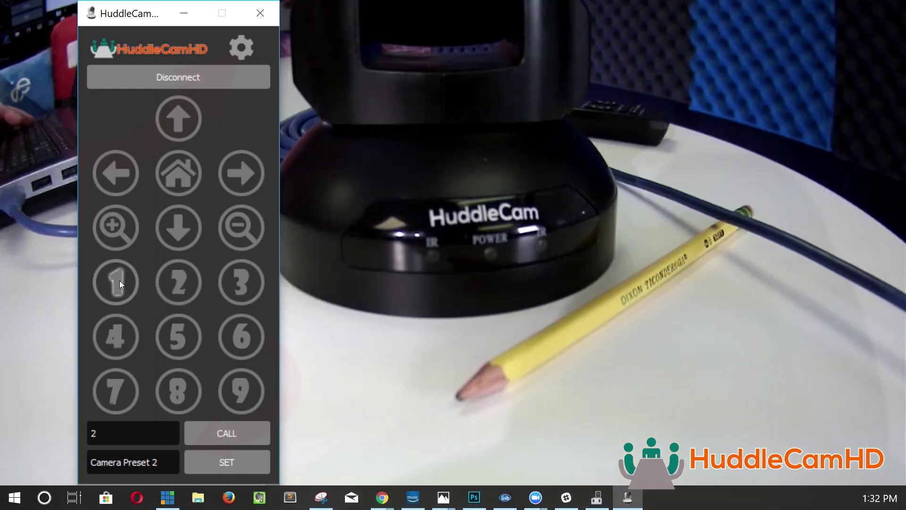
pyautogui.click(185, 282)
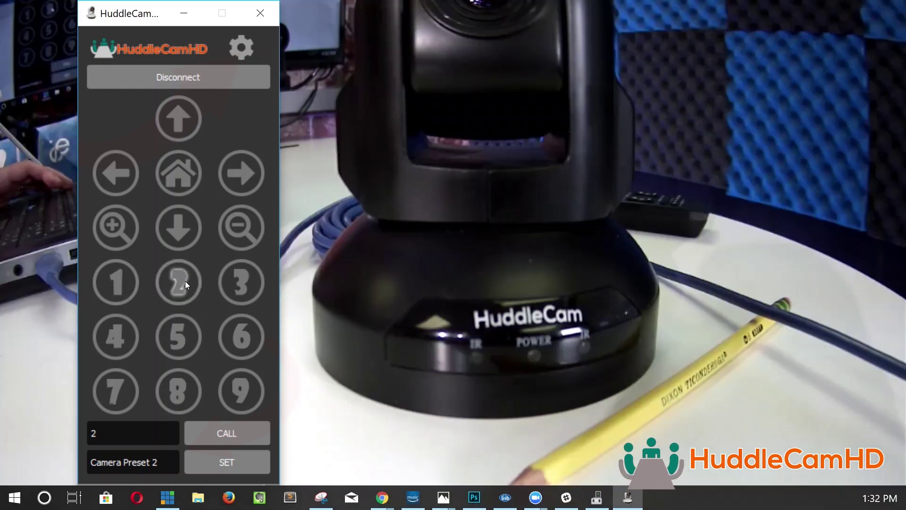
pyautogui.click(113, 285)
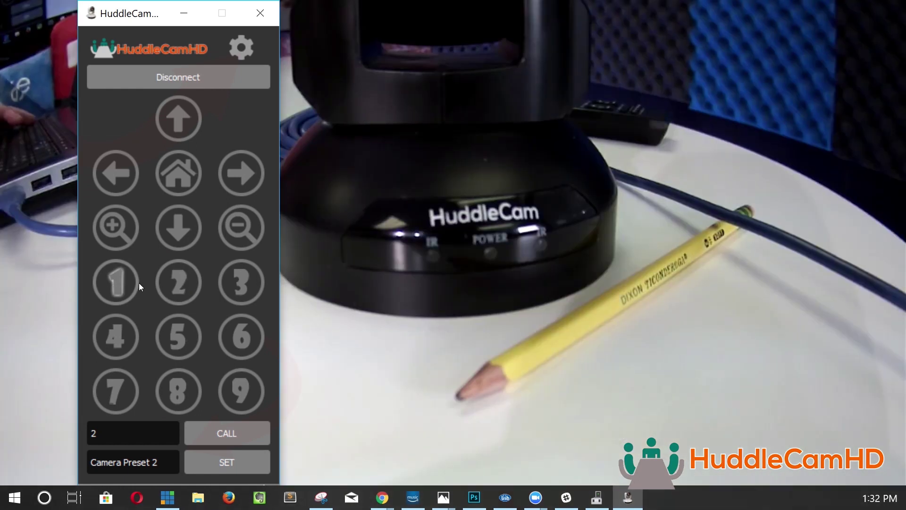
pyautogui.click(179, 281)
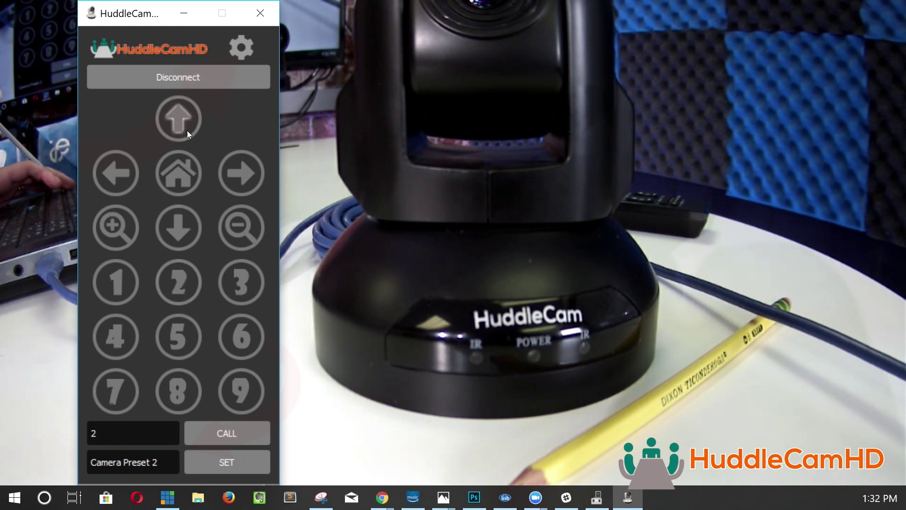
# - Lower the Pan Speed to 6 and Tilt Speed to 4 in Settings, then close Settings
pyautogui.click(242, 48)
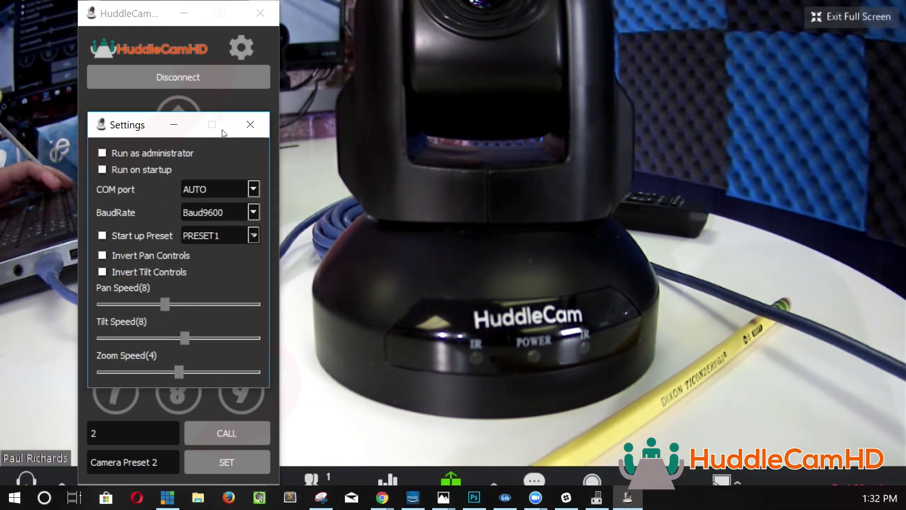
pyautogui.moveTo(132, 124); pyautogui.dragTo(384, 108)
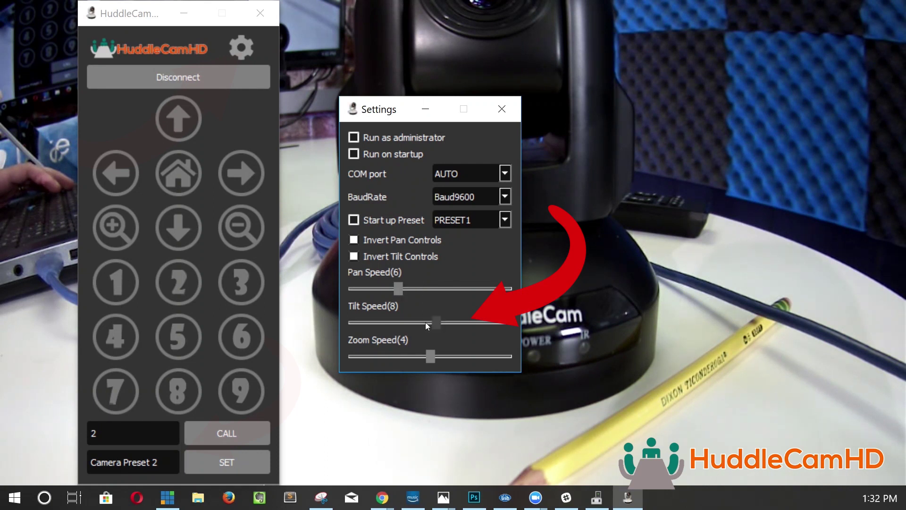
pyautogui.click(506, 110)
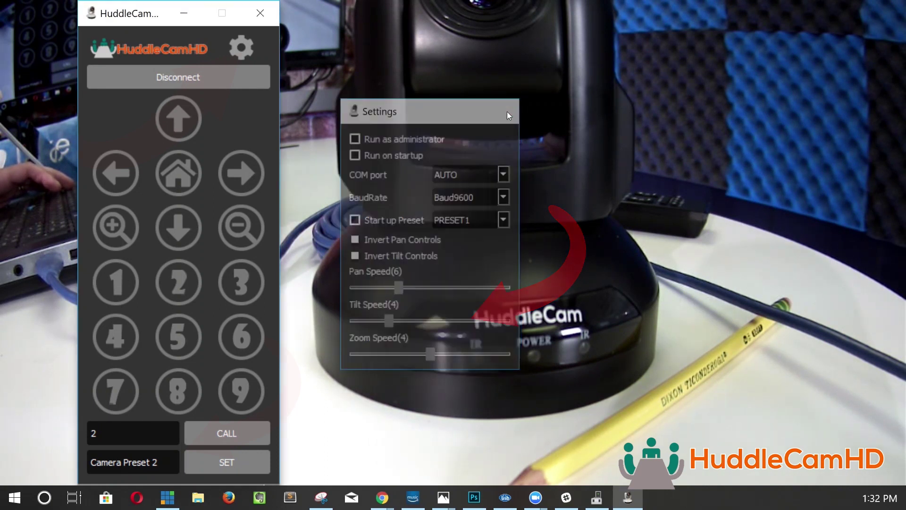
# - Pan the camera right and then left to check the slower pan speed
pyautogui.click(240, 170)
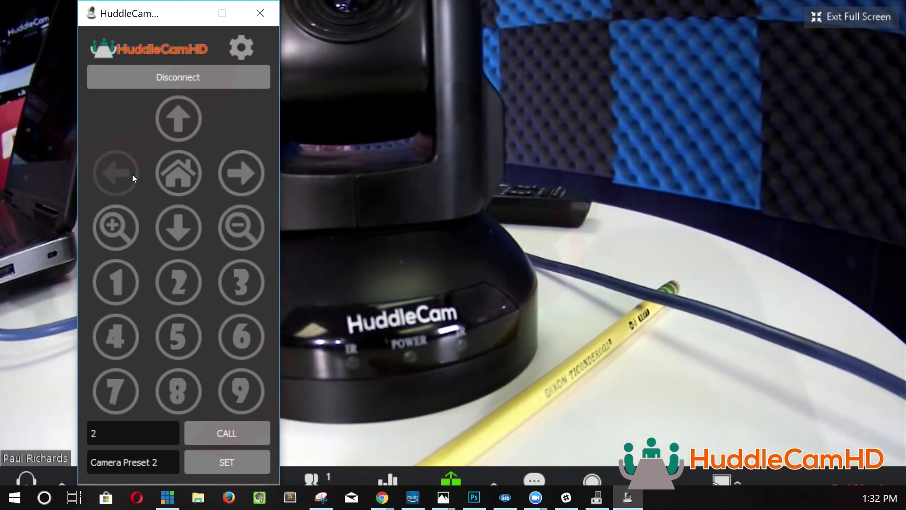
pyautogui.click(133, 174)
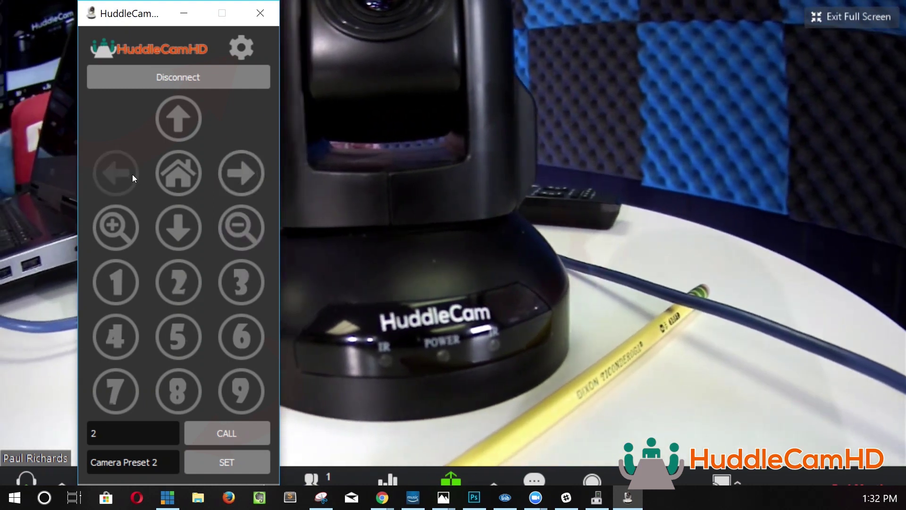